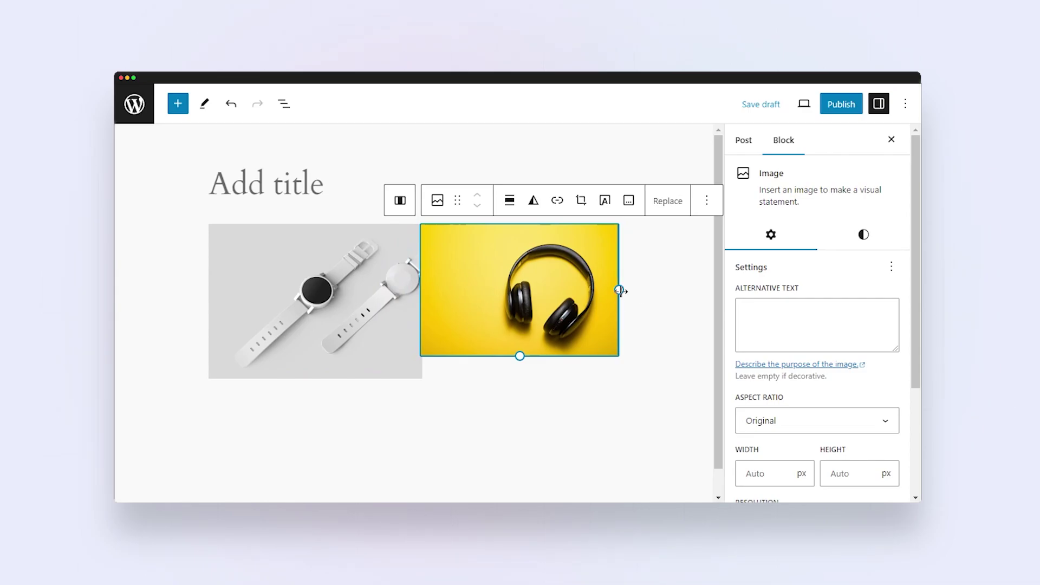
Narrow the headphones image, then switch the container to a row and back to a plain group
{"action": "left_click_drag", "start_coordinate": [620, 290], "coordinate": [575, 279]}
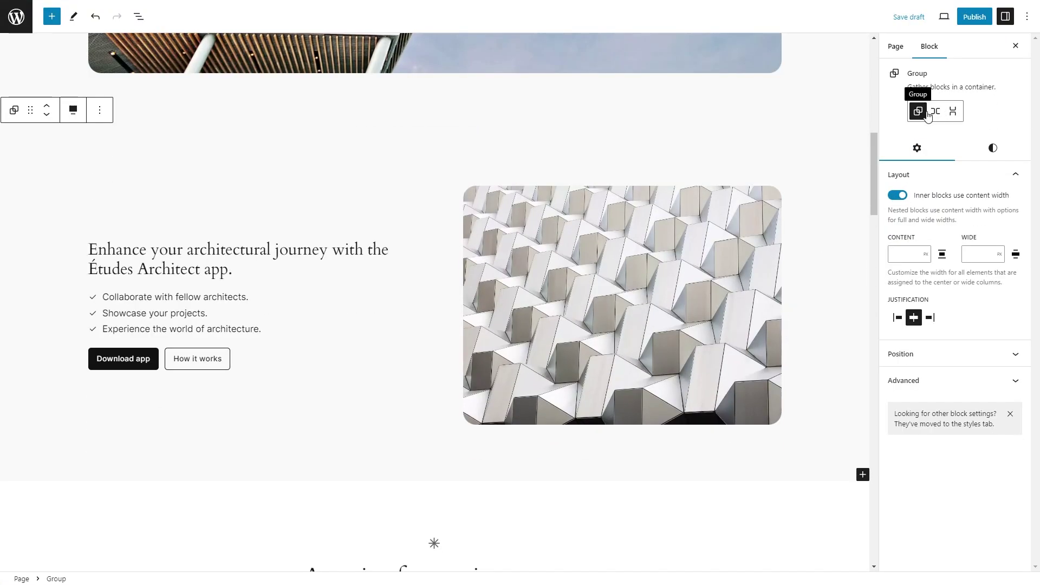
{"action": "left_click", "coordinate": [935, 111]}
{"action": "left_click", "coordinate": [917, 111]}
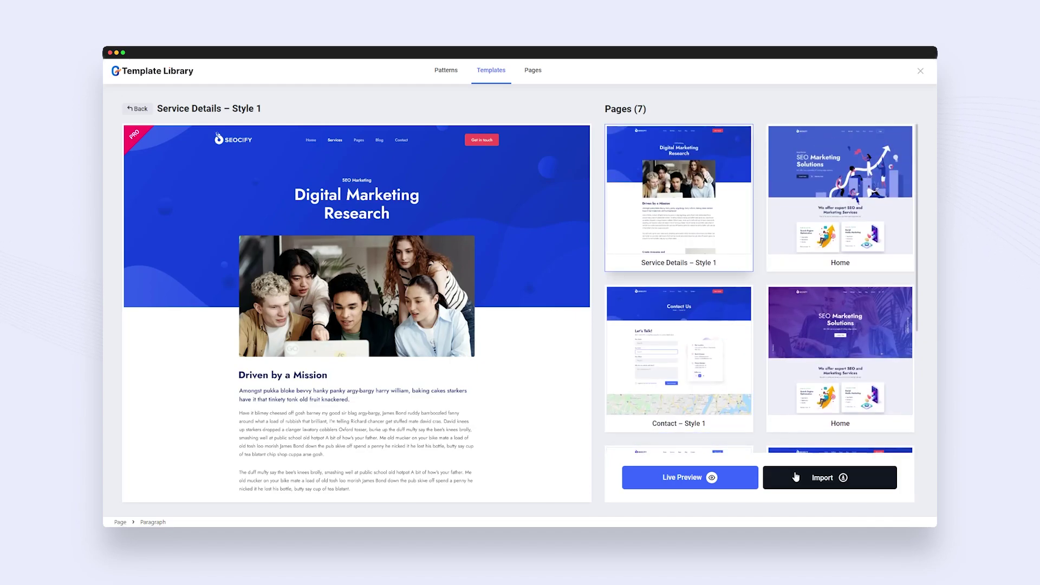
Import the chosen template page from the GutenKit Template Library into the editor
{"action": "left_click", "coordinate": [795, 477]}
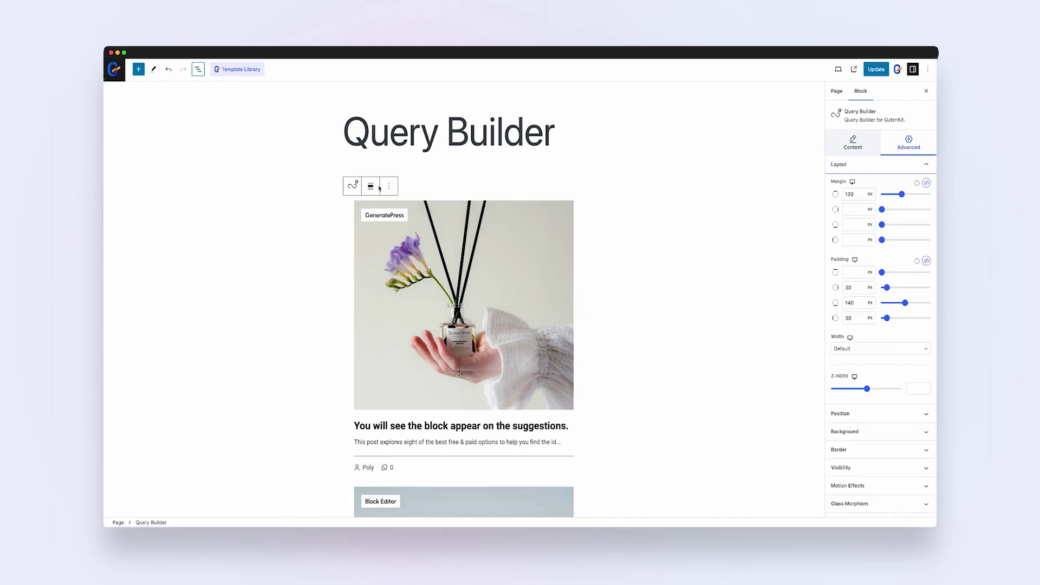
Set the Query Builder post grid to wide, then full width, then back to default width
{"action": "left_click", "coordinate": [392, 230]}
{"action": "left_click", "coordinate": [292, 244]}
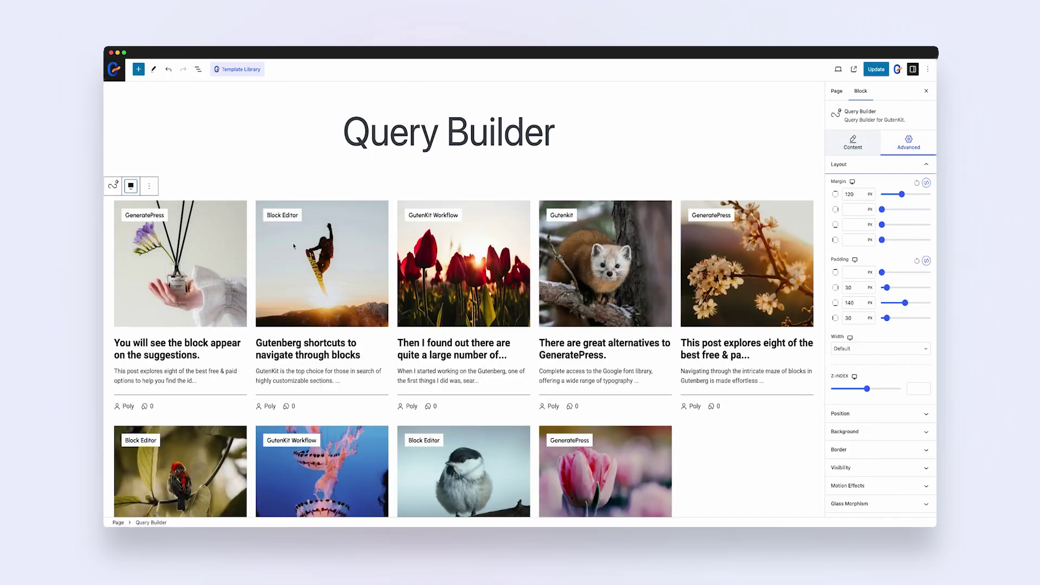
{"action": "left_click", "coordinate": [151, 211]}
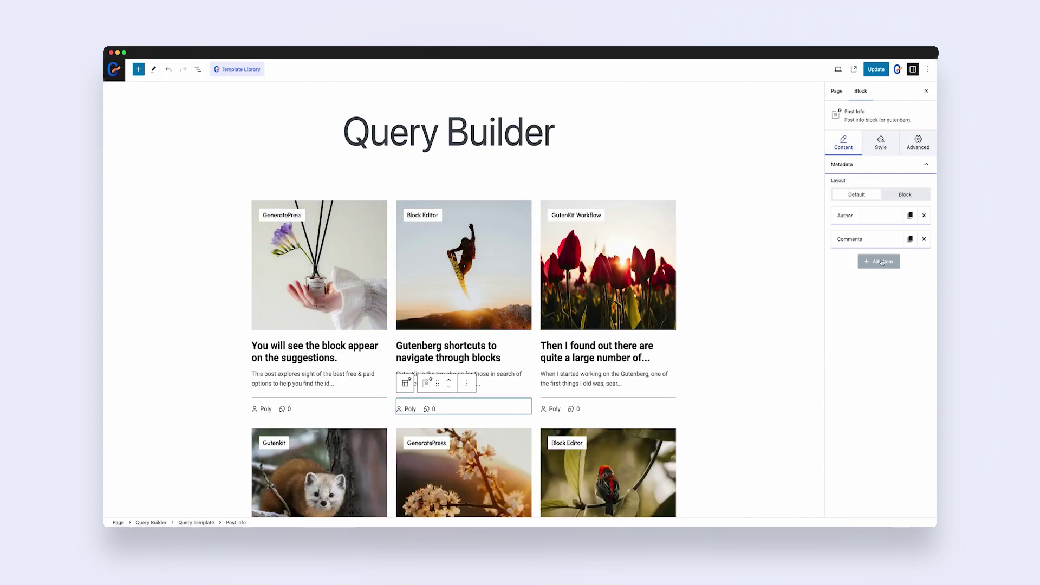